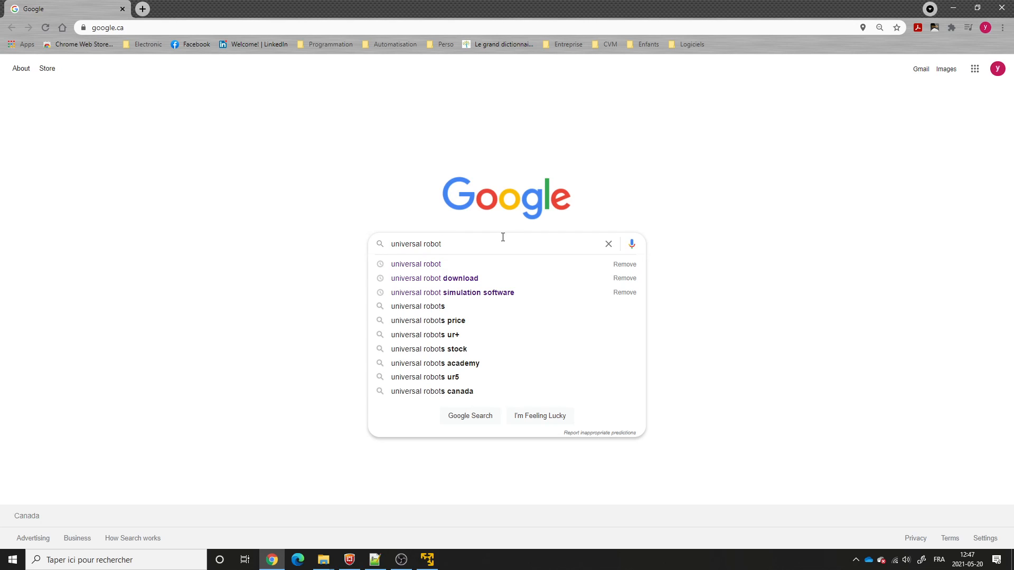
Step: Search Google for "universal robot download" and open the UR Download page of the Universal Robots support site
{"action": "type", "text": "download"}
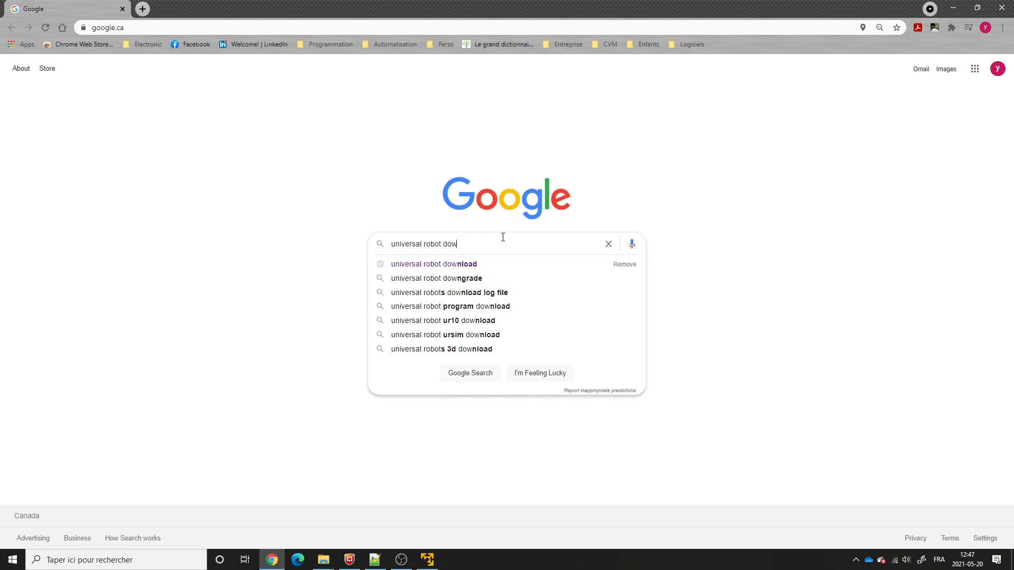
{"action": "key", "text": "Return"}
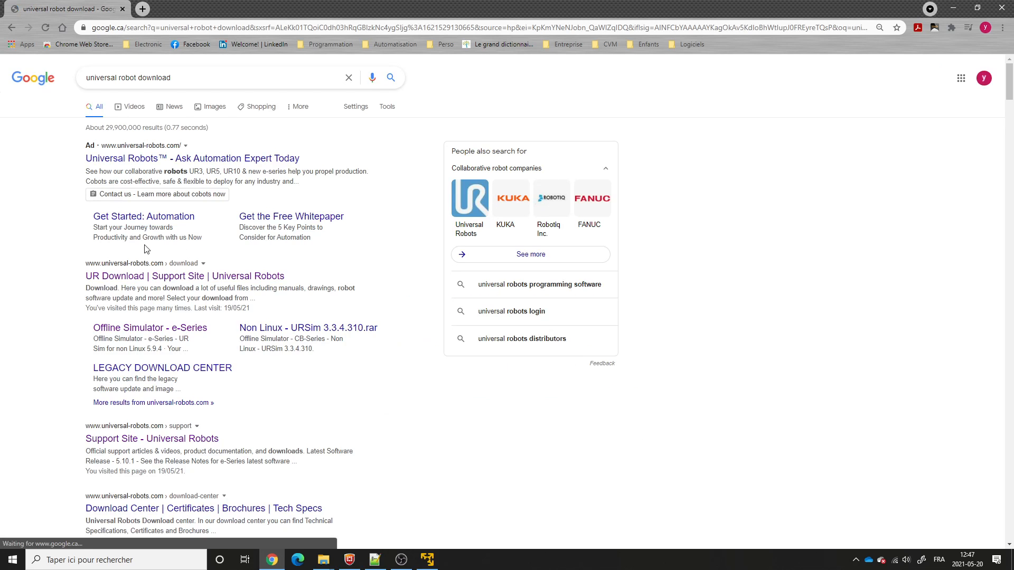
{"action": "left_click", "coordinate": [176, 275]}
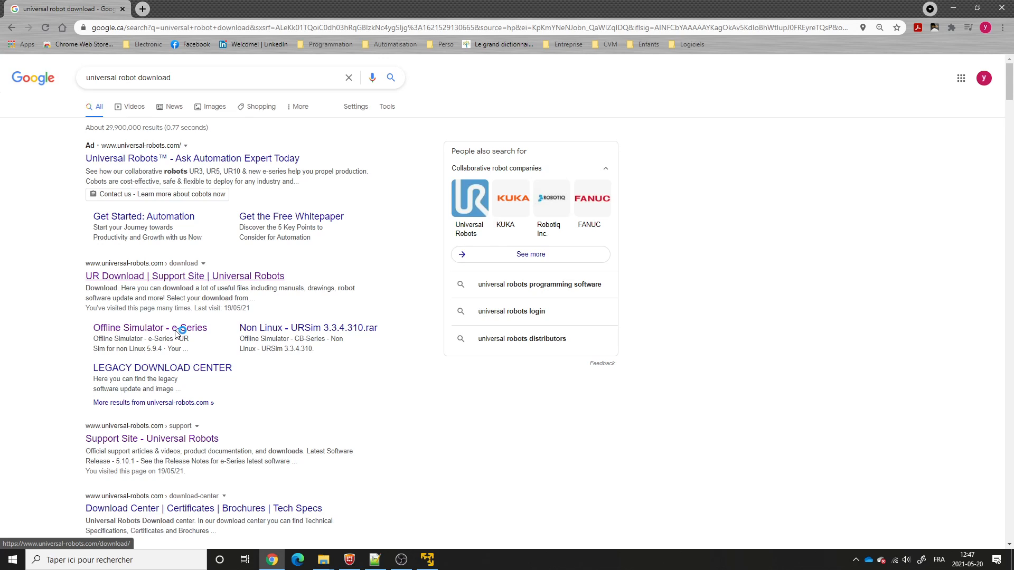
{"action": "left_click", "coordinate": [231, 278]}
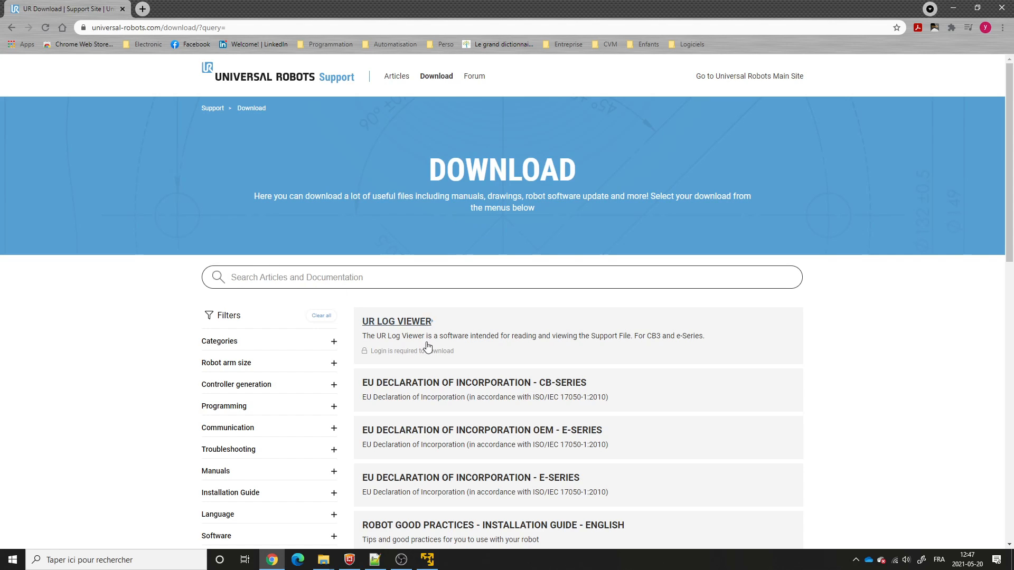
Step: Filter the downloads by the software type Non-Linux Offline simulator
{"action": "scroll", "coordinate": [412, 327], "scroll_direction": "down", "scroll_amount": 4}
{"action": "scroll", "coordinate": [408, 312], "scroll_direction": "up", "scroll_amount": 1}
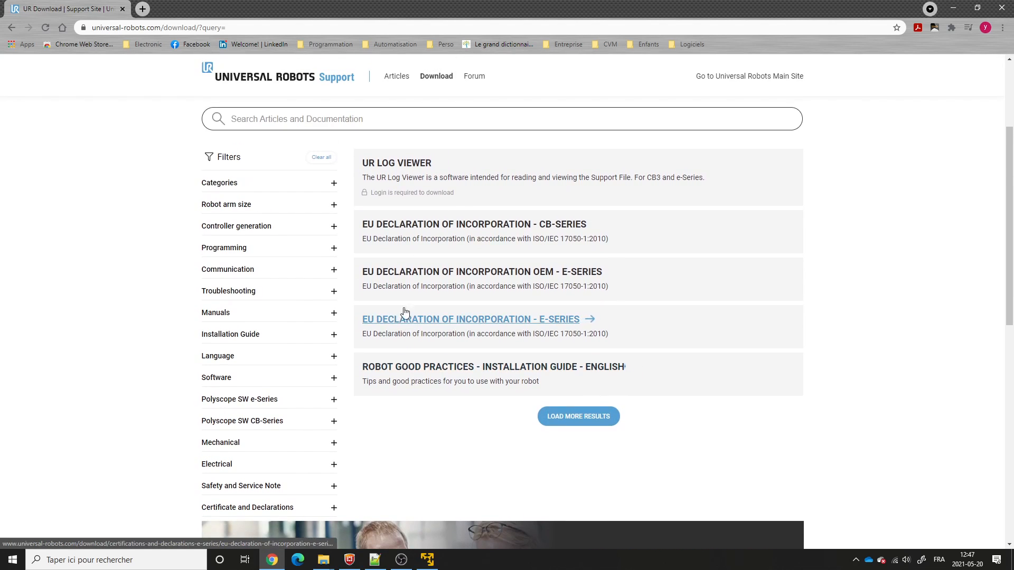
{"action": "scroll", "coordinate": [292, 348], "scroll_direction": "down", "scroll_amount": 1}
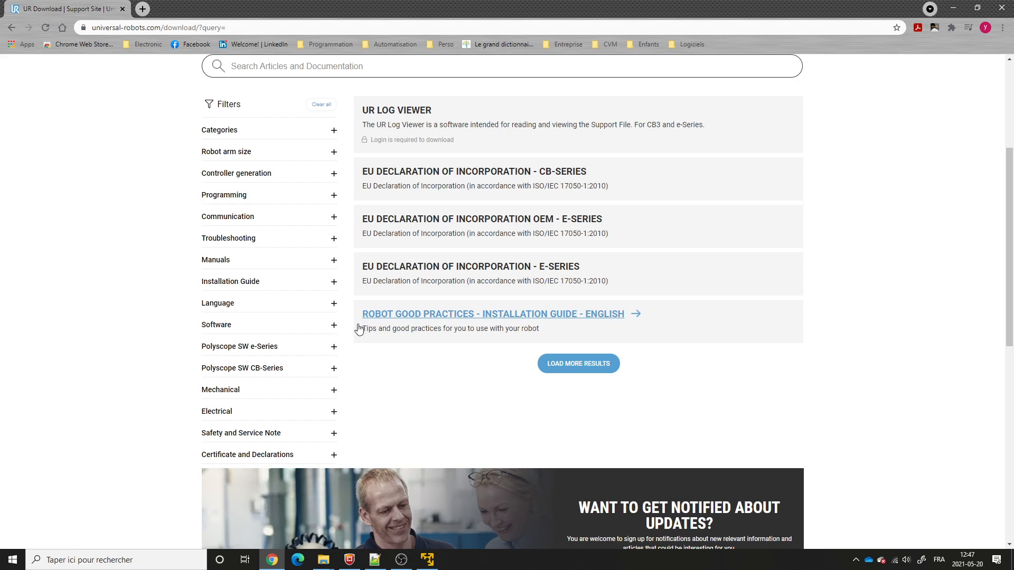
{"action": "left_click", "coordinate": [334, 325]}
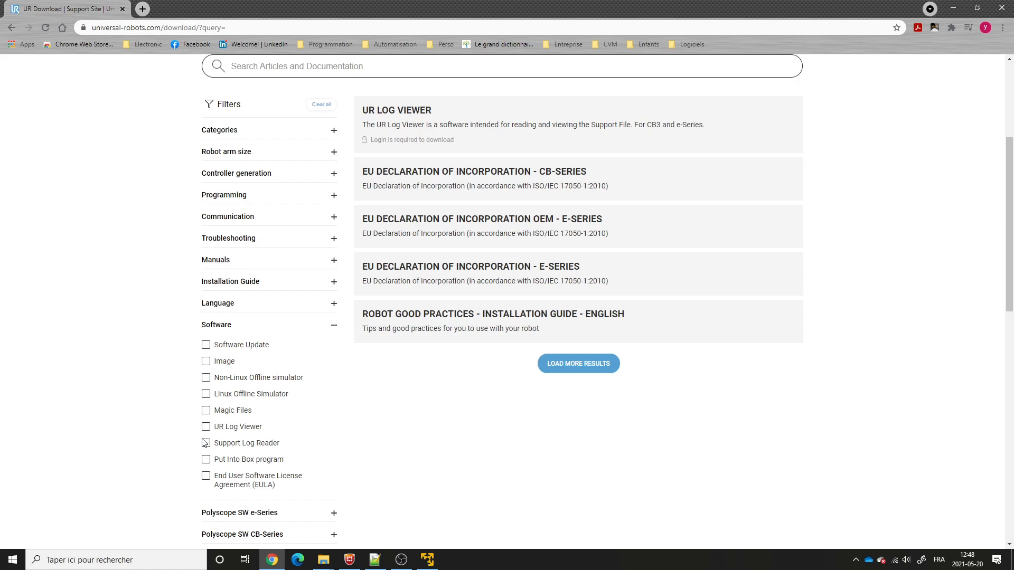
{"action": "left_click", "coordinate": [206, 378]}
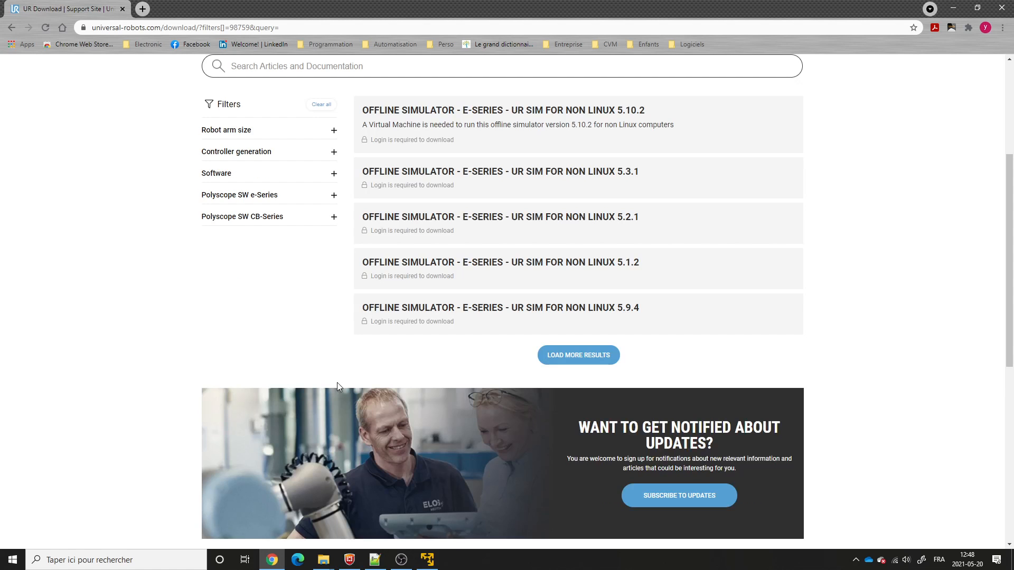
Step: Narrow the simulator downloads to Polyscope SW e-Series version SW 5.9
{"action": "scroll", "coordinate": [247, 306], "scroll_direction": "up", "scroll_amount": 3}
{"action": "scroll", "coordinate": [249, 307], "scroll_direction": "up", "scroll_amount": 1}
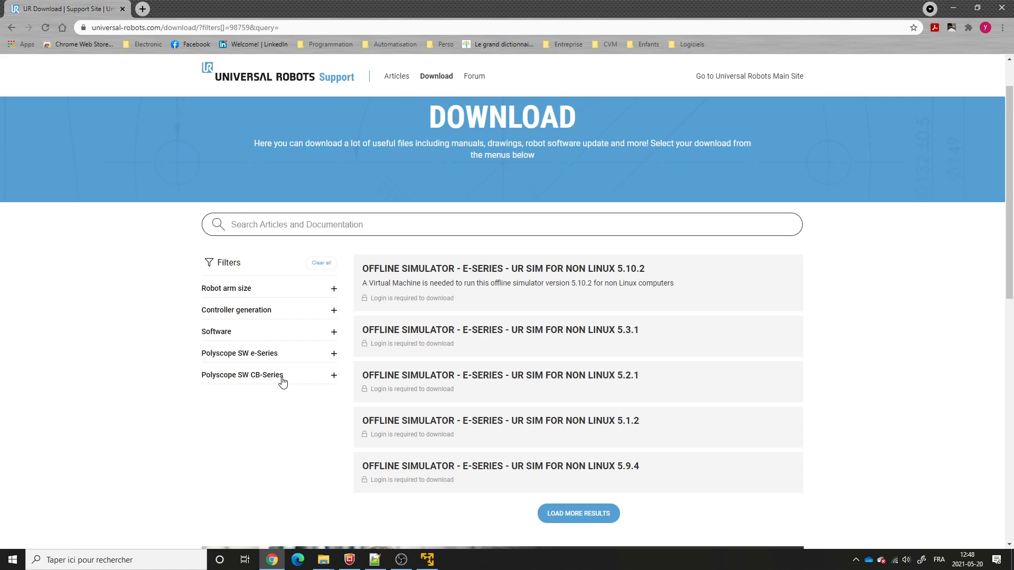
{"action": "left_click", "coordinate": [333, 358]}
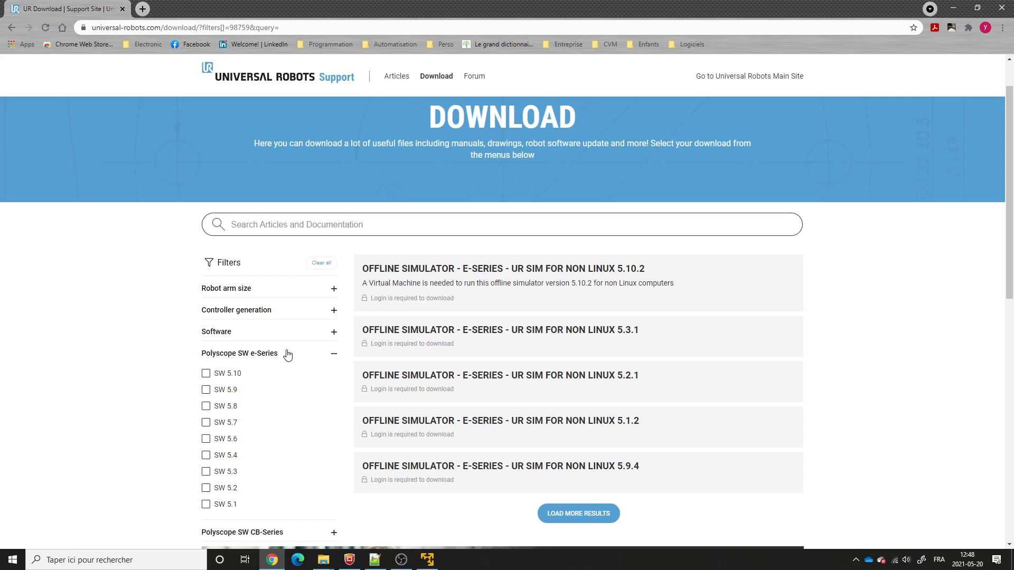
{"action": "key", "text": "alt+Tab"}
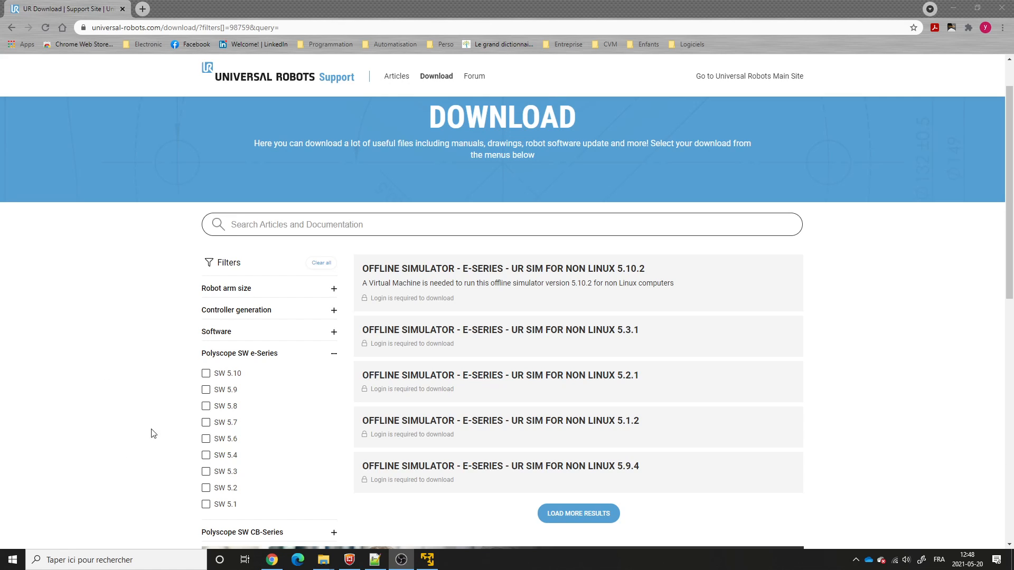
{"action": "left_click", "coordinate": [207, 391]}
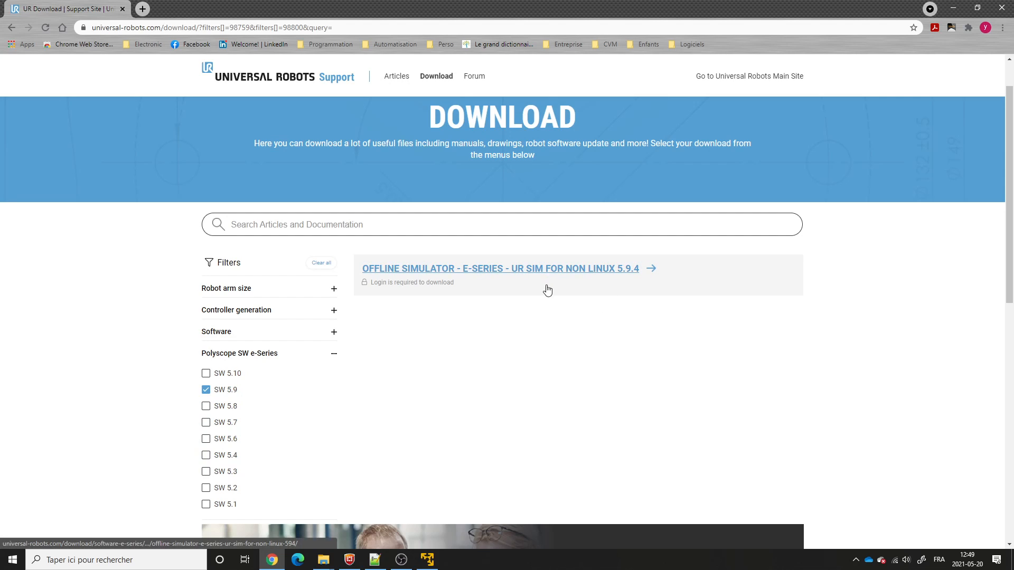
Step: Open the Offline Simulator e-Series UR Sim for non Linux 5.9.4 entry and download URSim_VIRTUAL-5.9.4.1031232.rar
{"action": "left_click", "coordinate": [570, 270]}
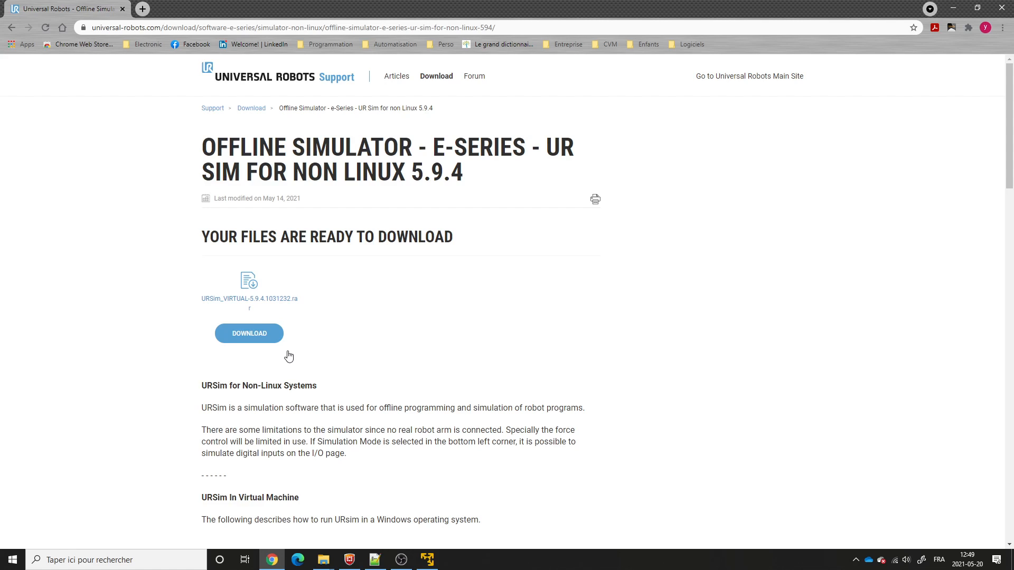
{"action": "left_click", "coordinate": [265, 336]}
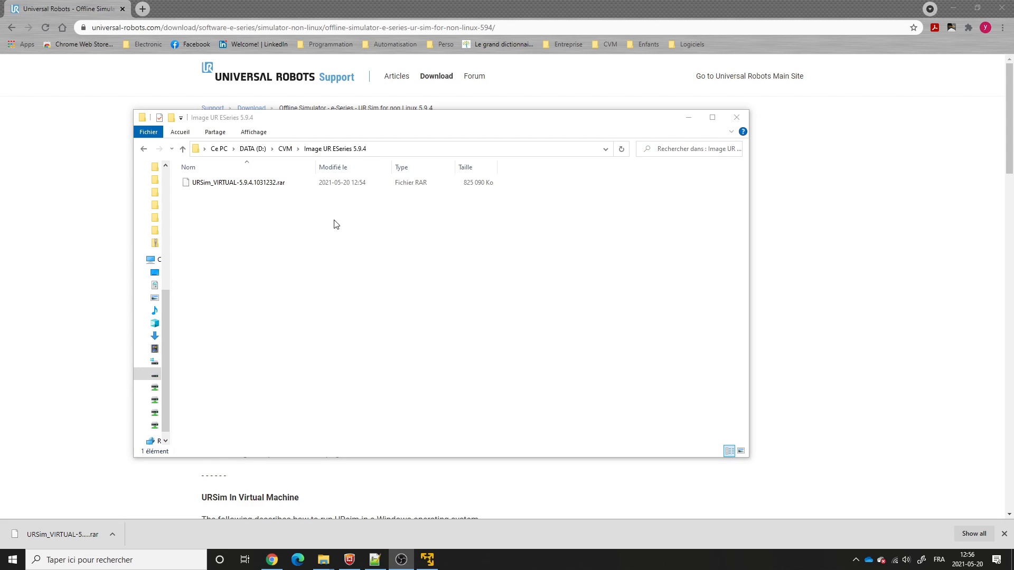
Step: Extract URSim_VIRTUAL-5.9.4.1031232.rar with 7-Zip directly into its current folder, Image UR ESeries 5.9.4
{"action": "right_click", "coordinate": [273, 188]}
{"action": "mouse_move", "coordinate": [336, 232]}
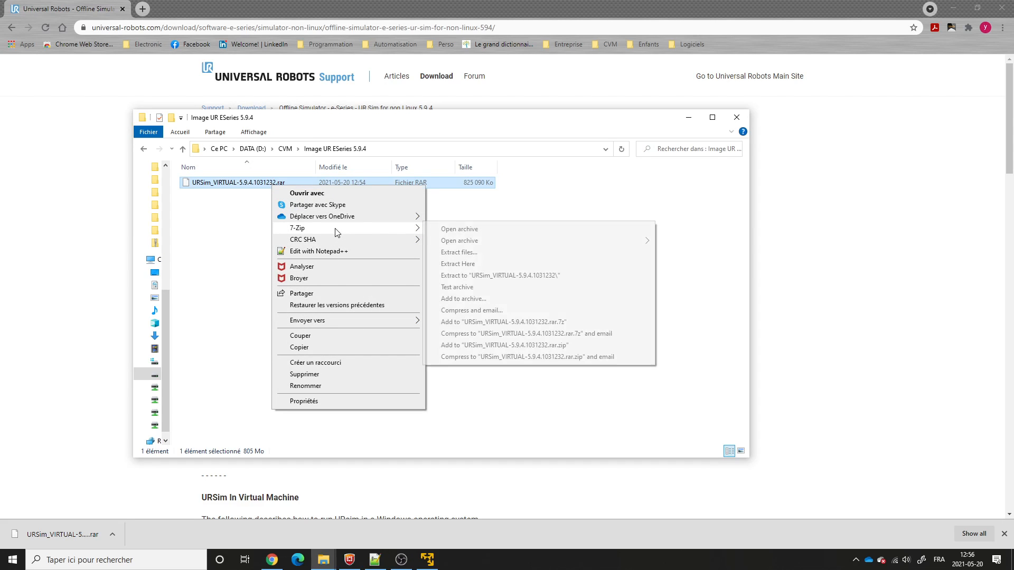
{"action": "left_click", "coordinate": [474, 266]}
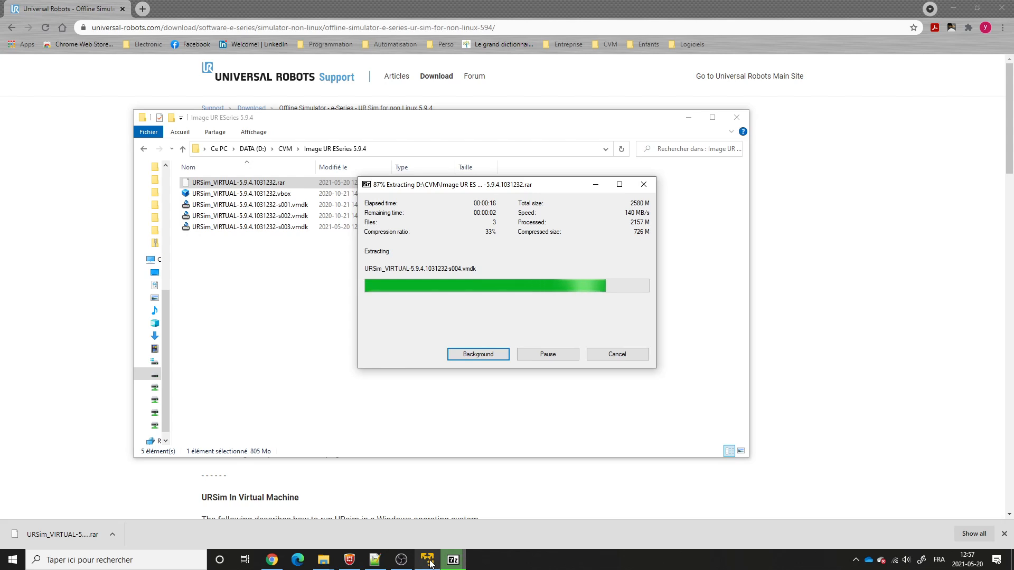
Step: Switch to VMware Workstation 15 Player and open the virtual machine URSim_VIRTUAL-5.9.4.1031232.vmx from CVM > Image UR ESeries 5.9.4
{"action": "mouse_move", "coordinate": [436, 562]}
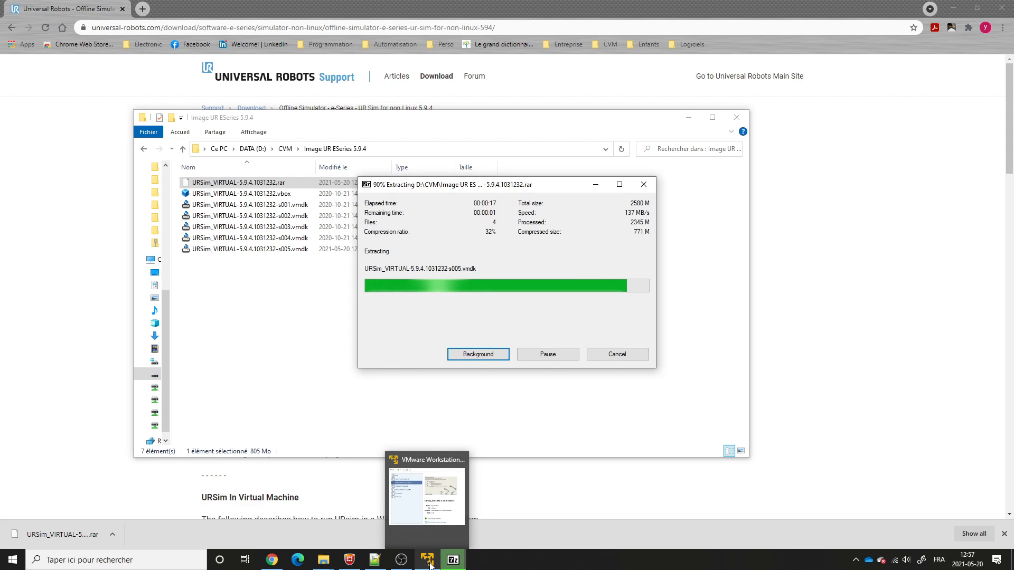
{"action": "left_click", "coordinate": [432, 563]}
{"action": "left_click_drag", "start_coordinate": [225, 23], "coordinate": [332, 70]}
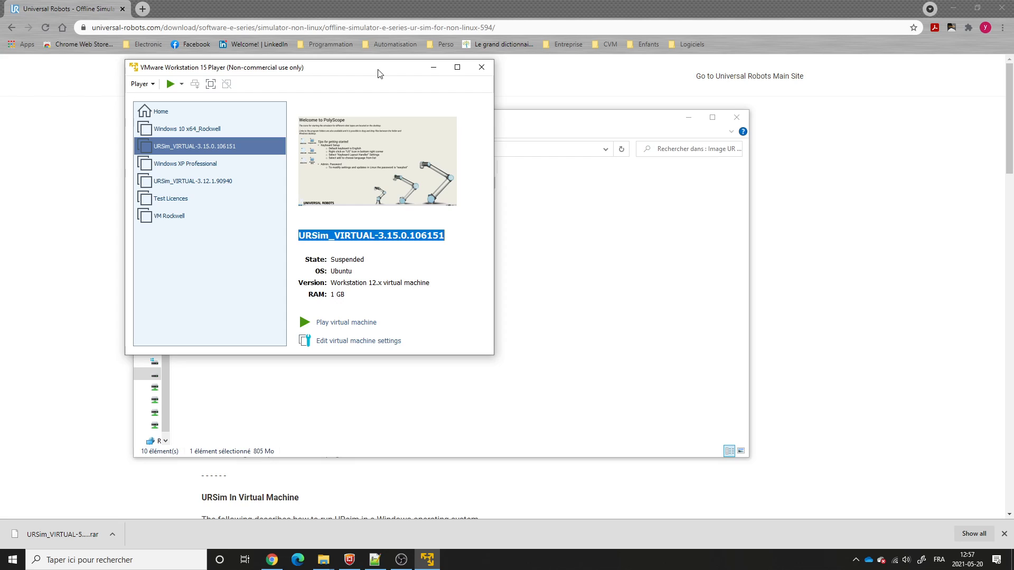
{"action": "left_click", "coordinate": [154, 84]}
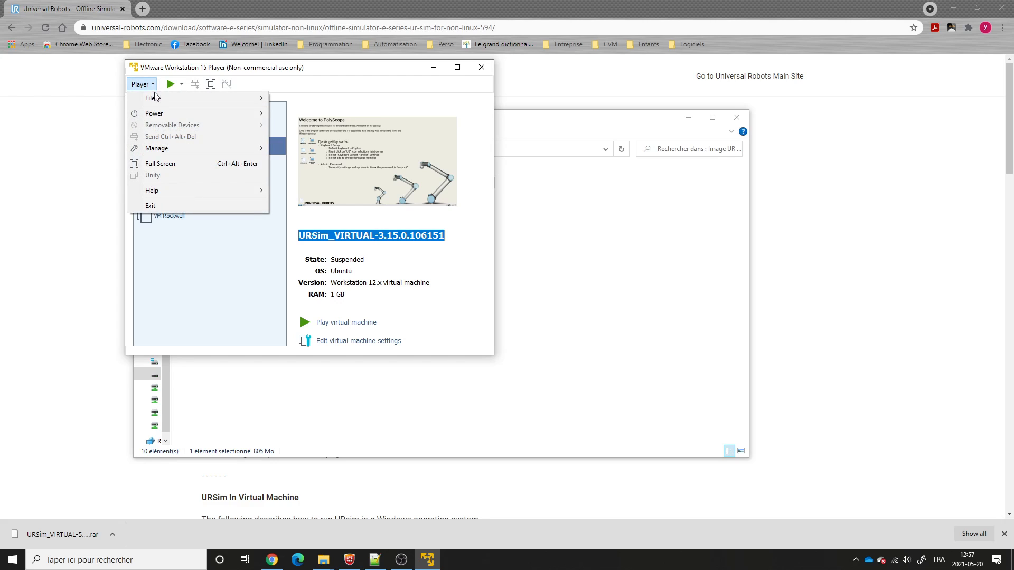
{"action": "mouse_move", "coordinate": [169, 100]}
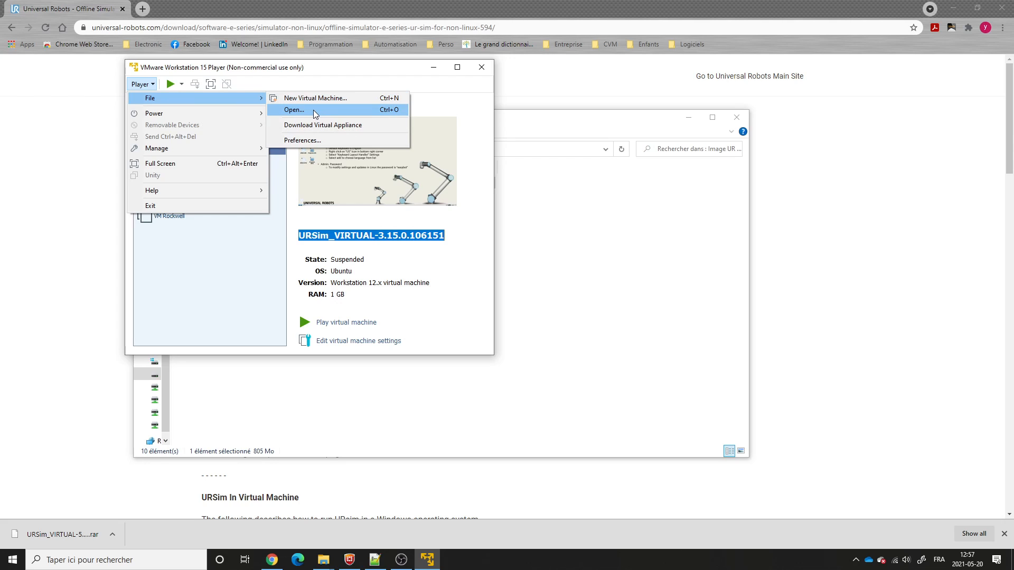
{"action": "left_click", "coordinate": [313, 110]}
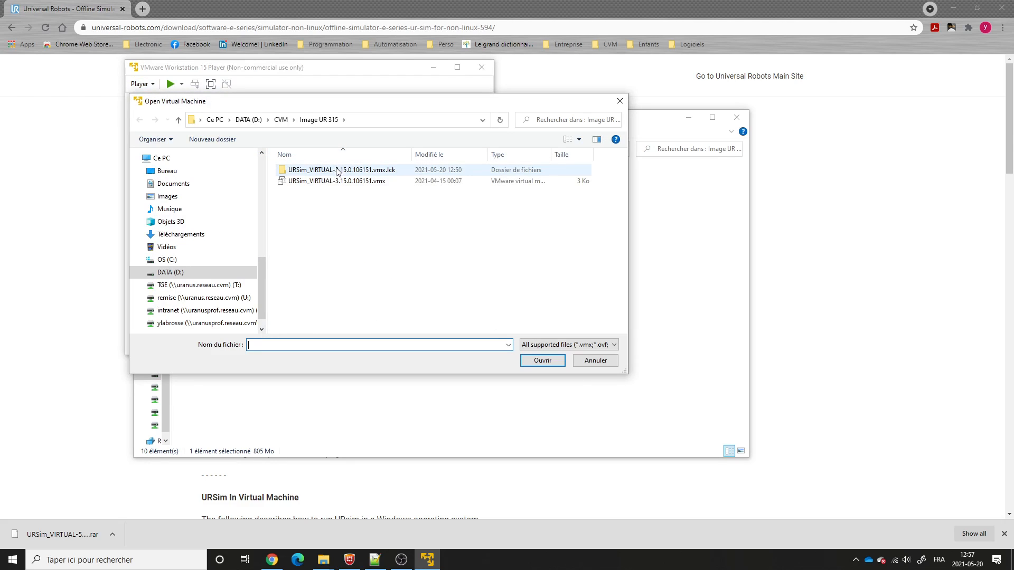
{"action": "left_click", "coordinate": [281, 119]}
{"action": "double_click", "coordinate": [344, 226]}
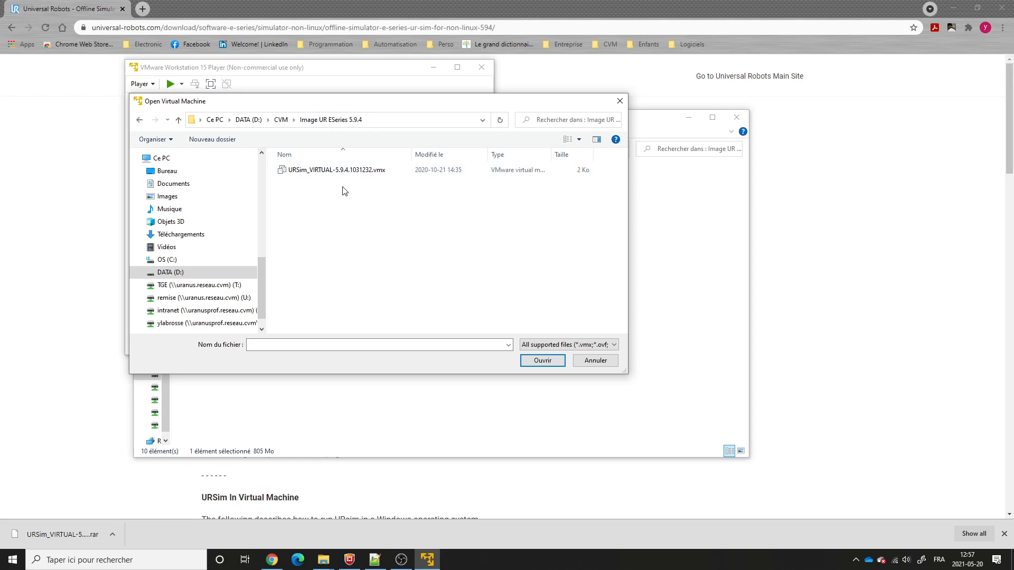
{"action": "left_click", "coordinate": [360, 171]}
{"action": "left_click", "coordinate": [543, 360]}
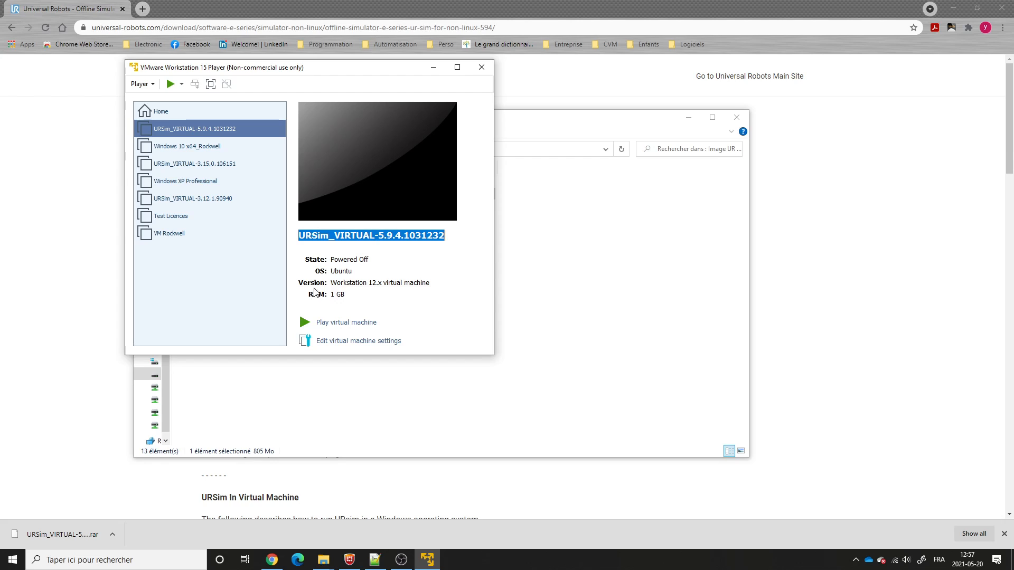
Step: Start the URSim 5.9.4 virtual machine, postponing the VMware Tools download, and display it in full screen
{"action": "left_click", "coordinate": [341, 323]}
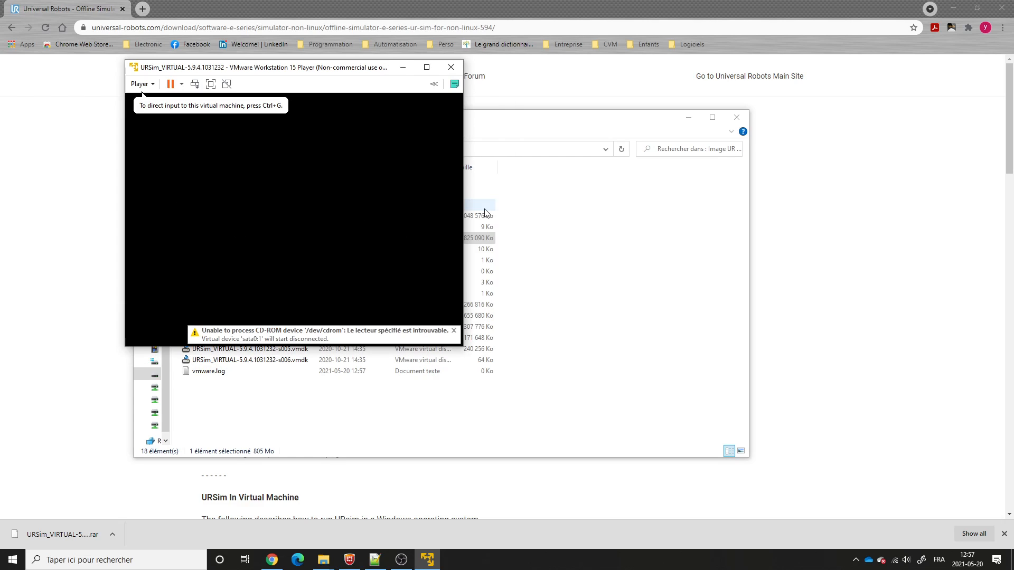
{"action": "left_click", "coordinate": [427, 67]}
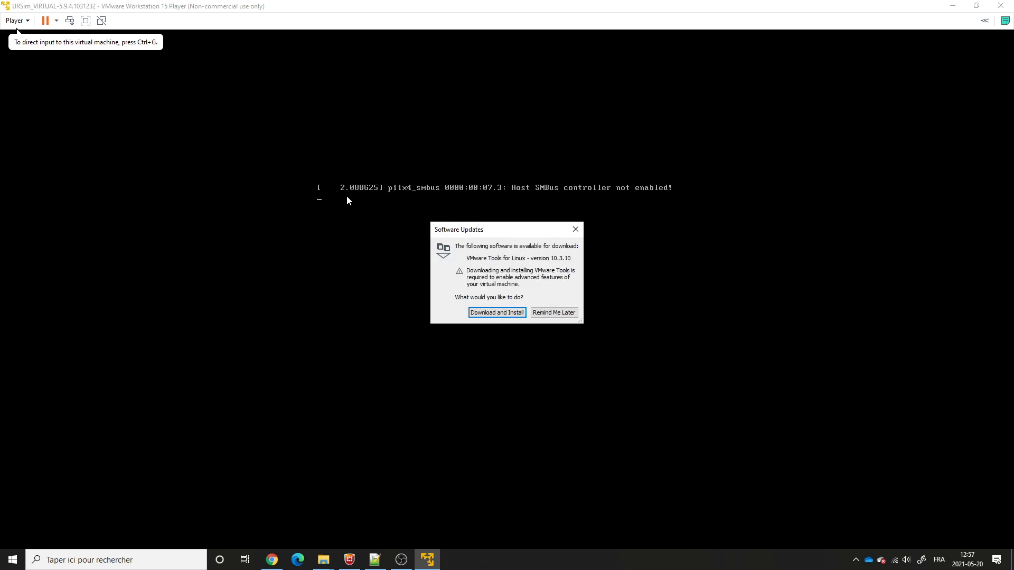
{"action": "left_click", "coordinate": [564, 315]}
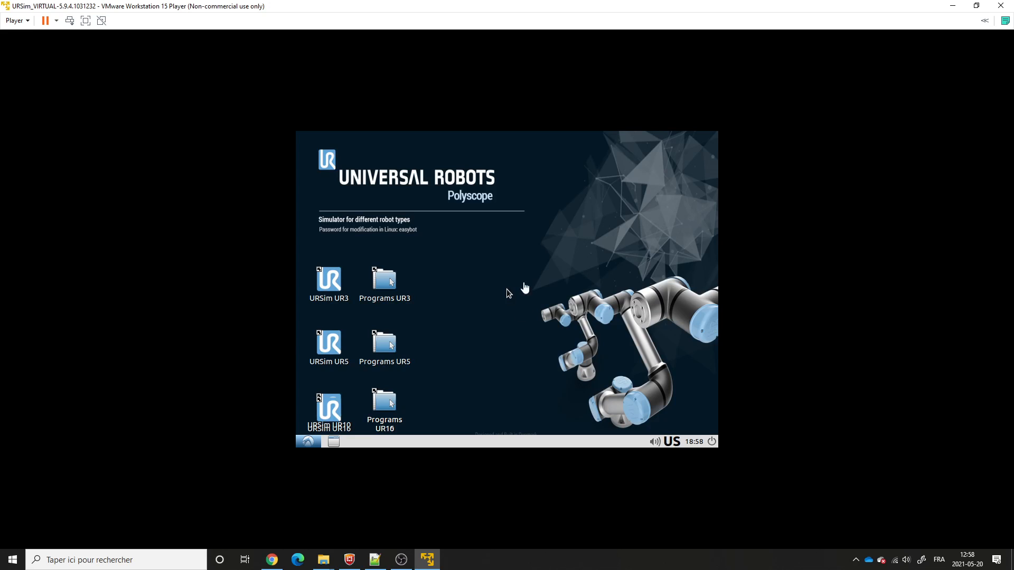
{"action": "left_click", "coordinate": [85, 21]}
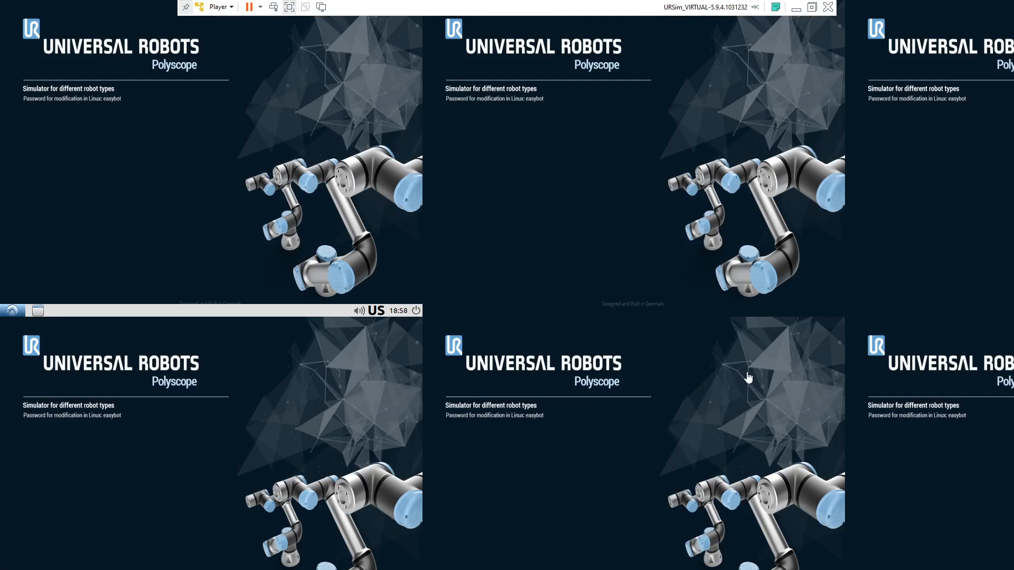